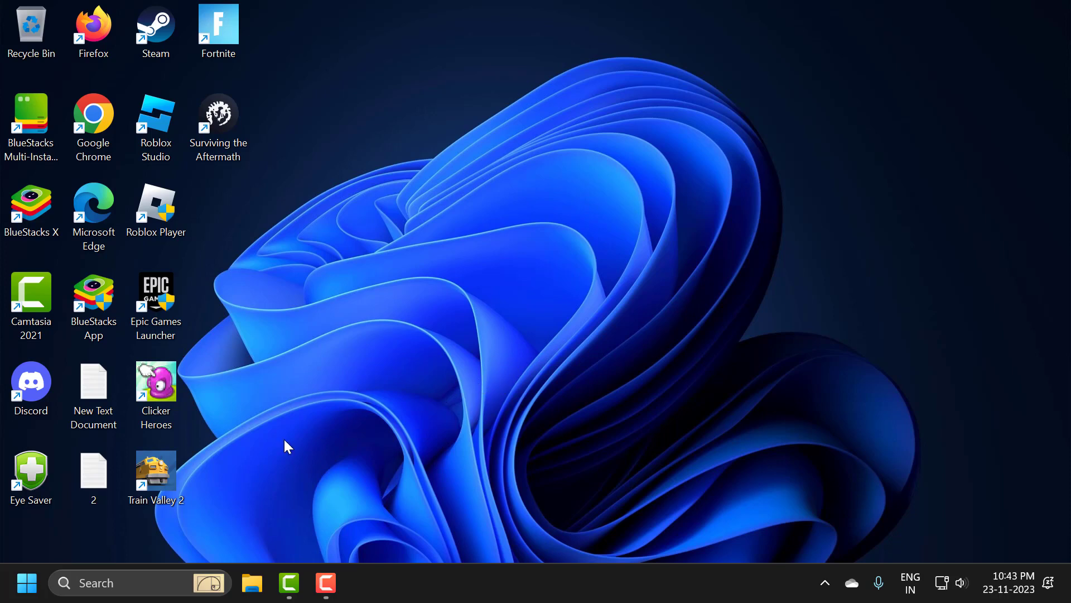
Step: Search for cmd and launch Command Prompt as administrator
left_click(170, 587)
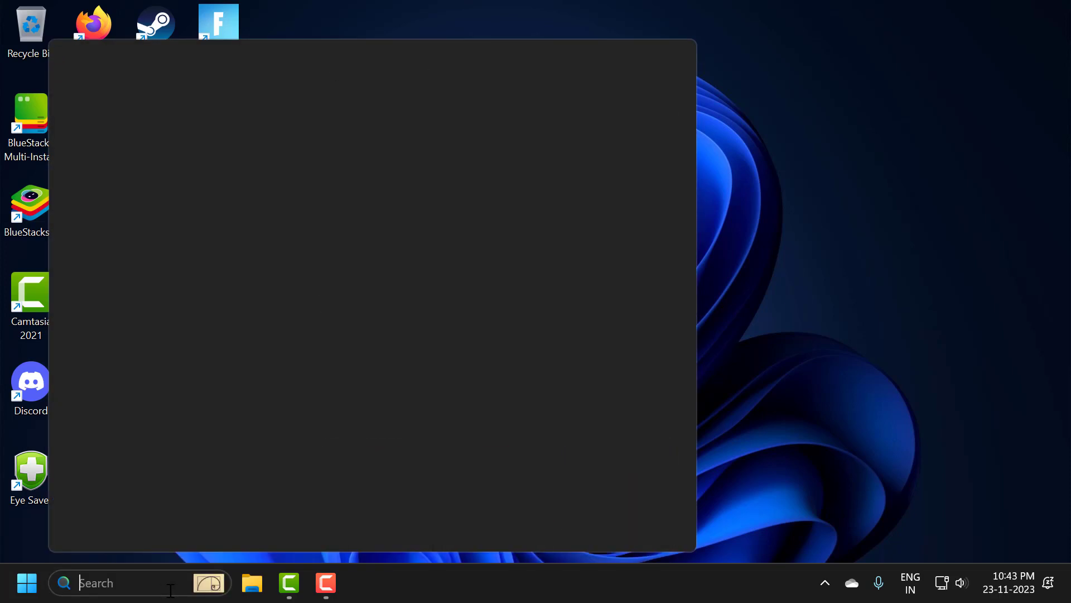
type("cmd")
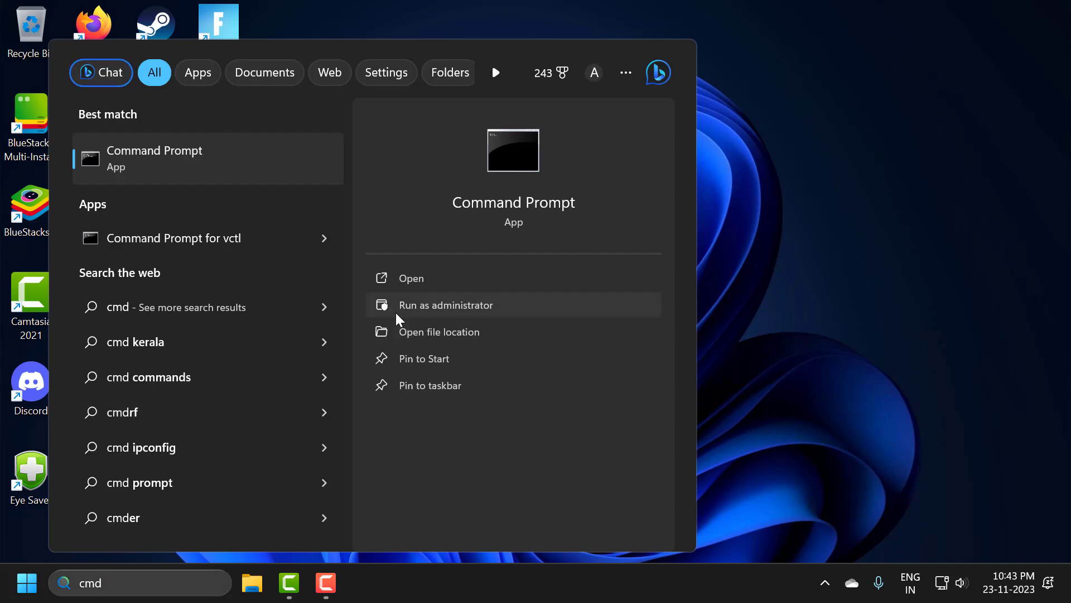
left_click(396, 312)
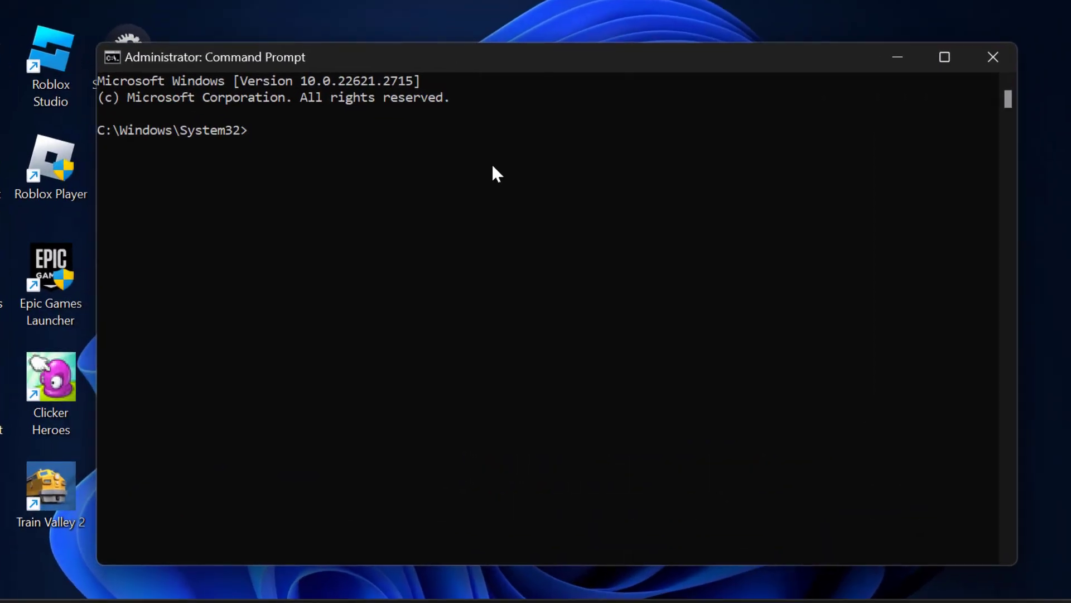
type("sfc")
type(" /scannw")
Step: Correct a typo and run the sfc /scannow system file check
key("BackSpace")
type("ow")
key("Return")
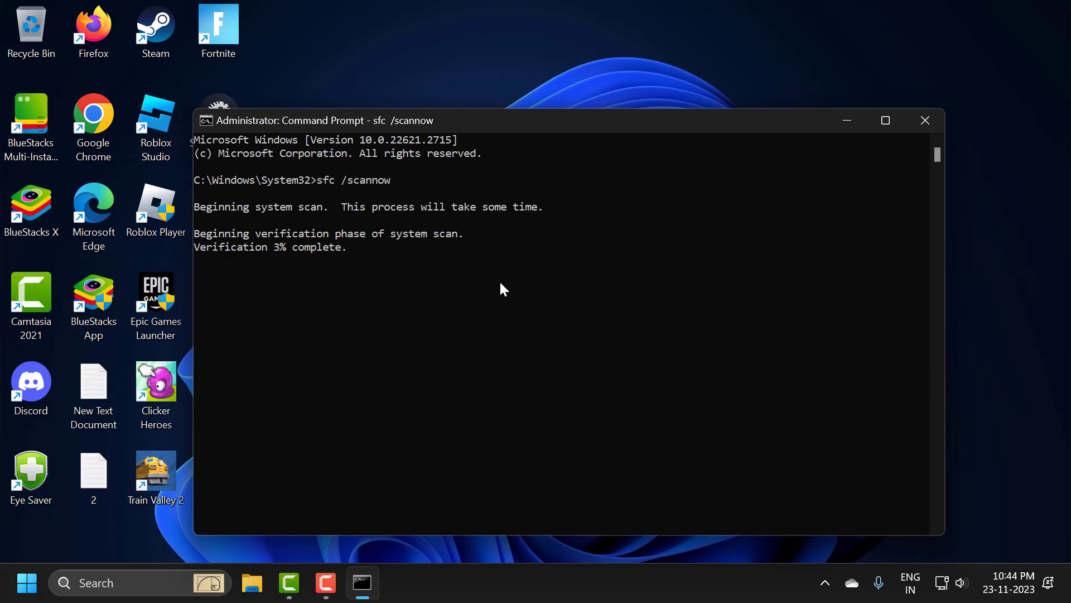
Step: Close Command Prompt and briefly check the hidden background app icons
left_click(926, 123)
left_click(824, 583)
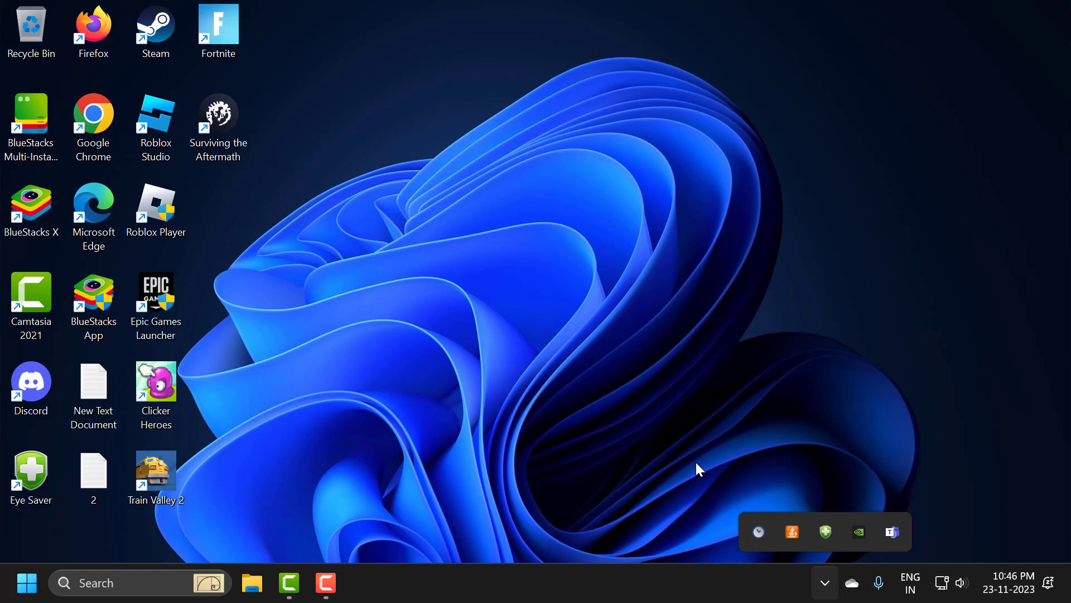
left_click(828, 589)
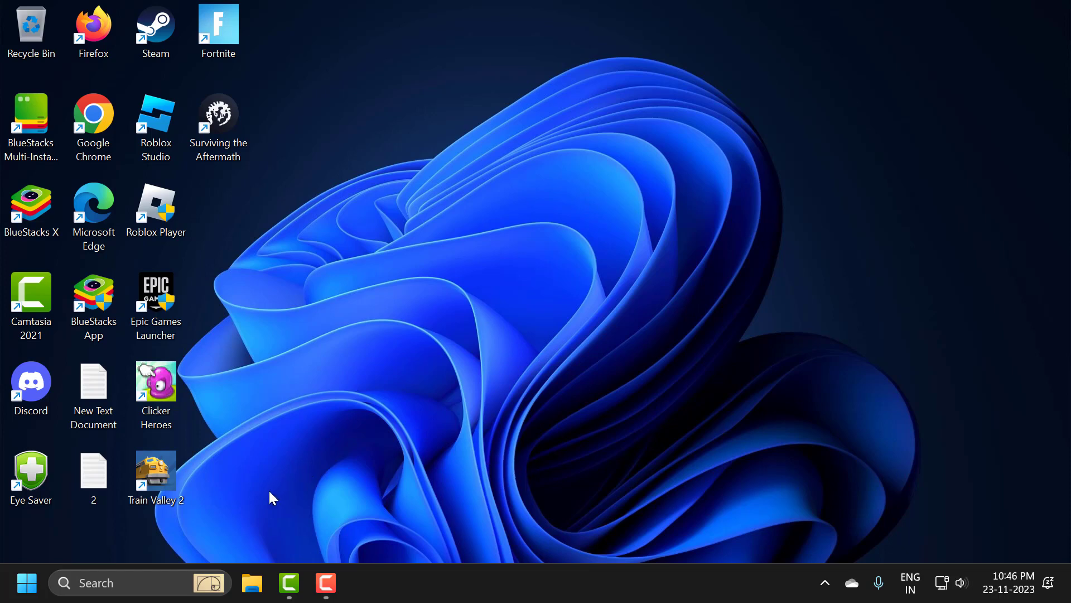
Step: Open Installed apps in Settings from the Start button's quick links menu
right_click(27, 583)
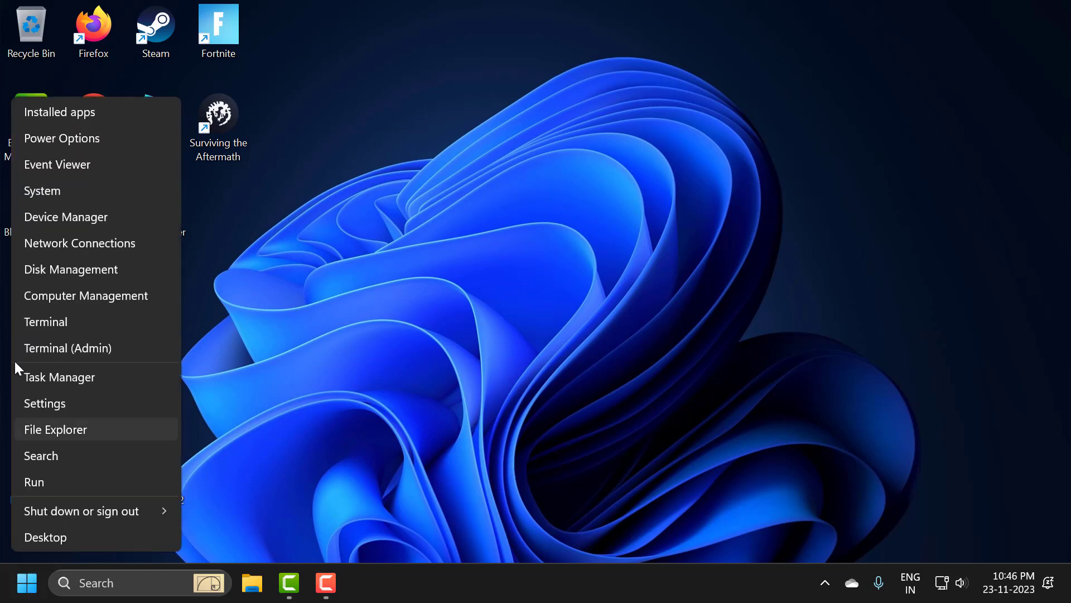
left_click(64, 112)
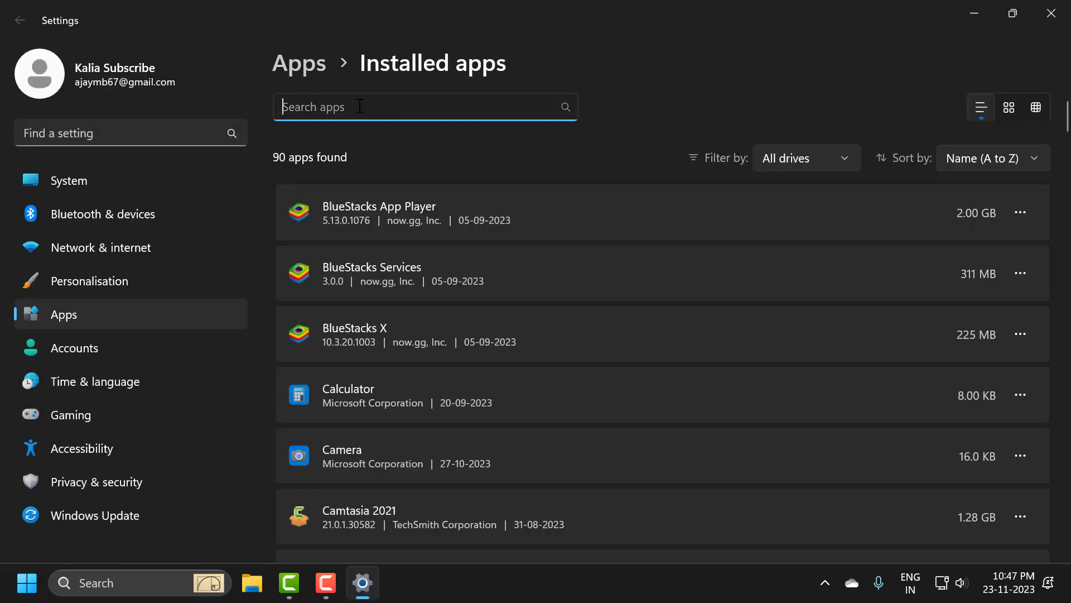
type("r")
type("oblox")
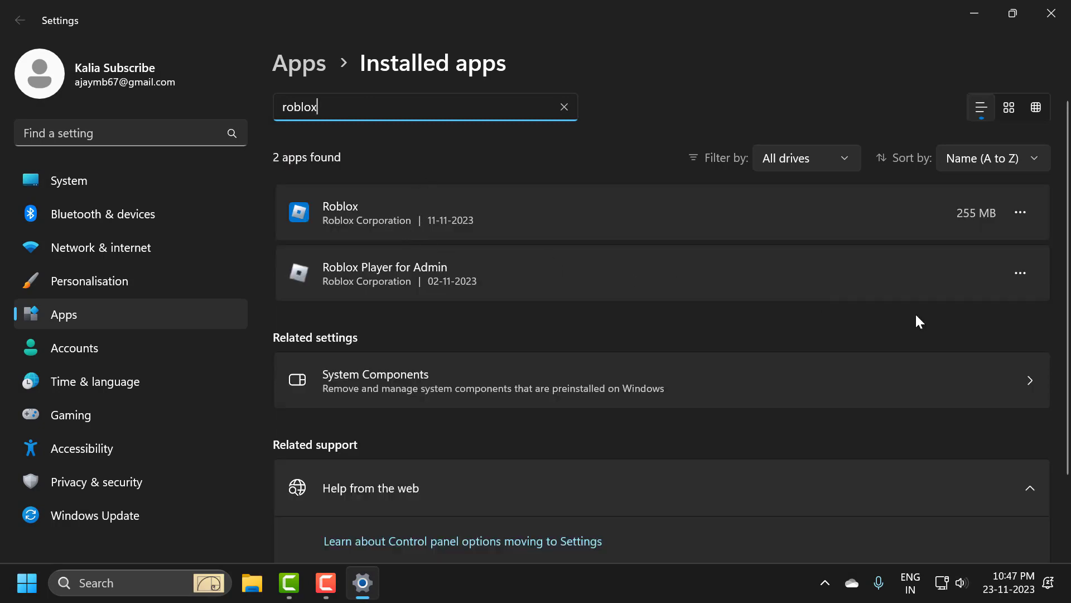
Step: View the modify and uninstall options for Roblox Player for Admin, then dismiss them
left_click(1034, 277)
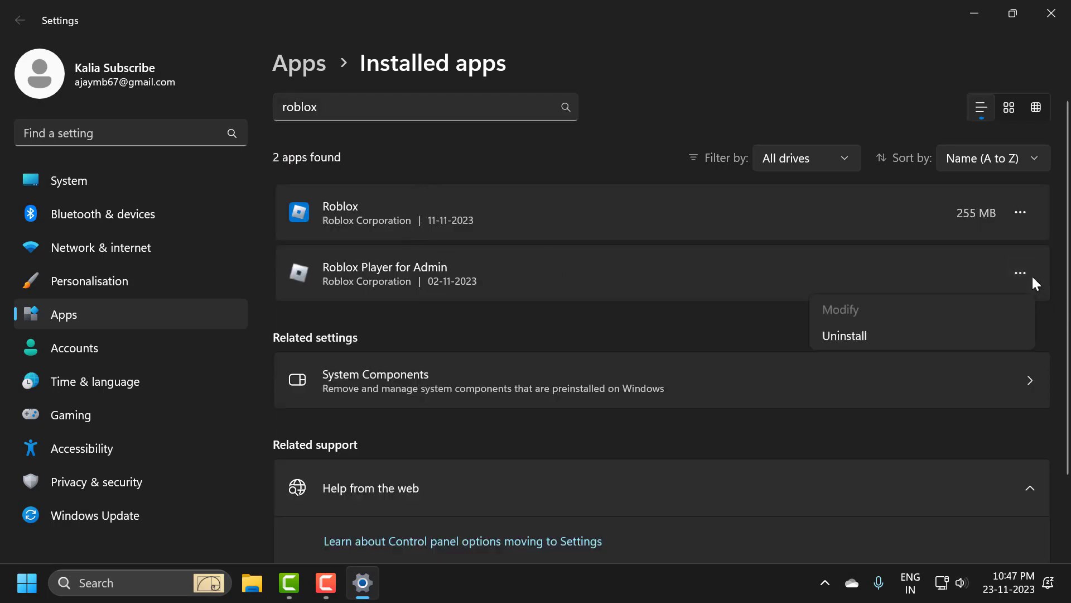
left_click(697, 334)
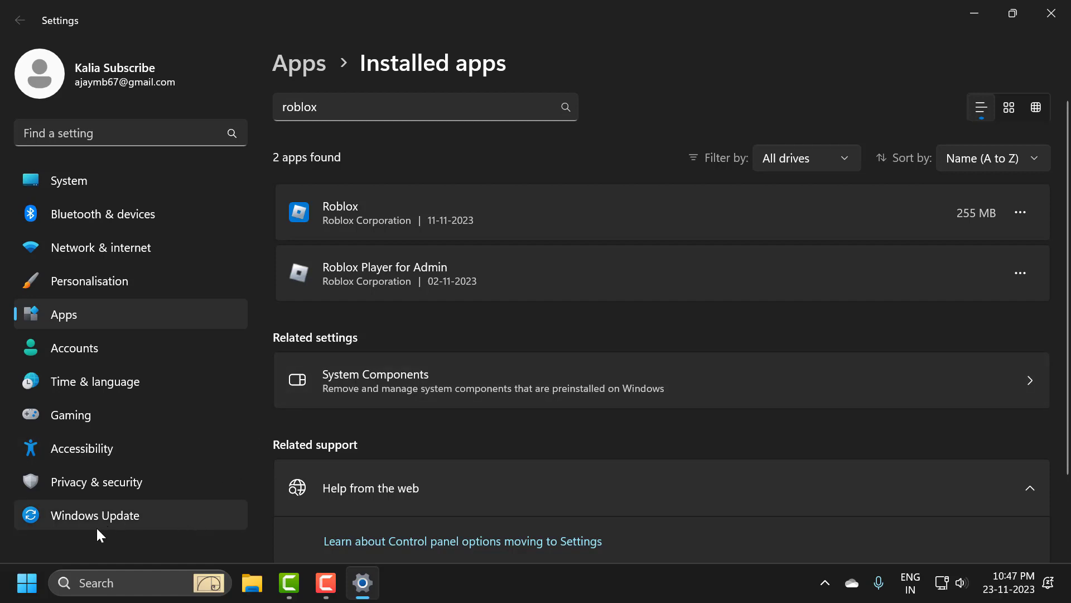
Step: Go to Windows Update and start checking for updates
left_click(73, 517)
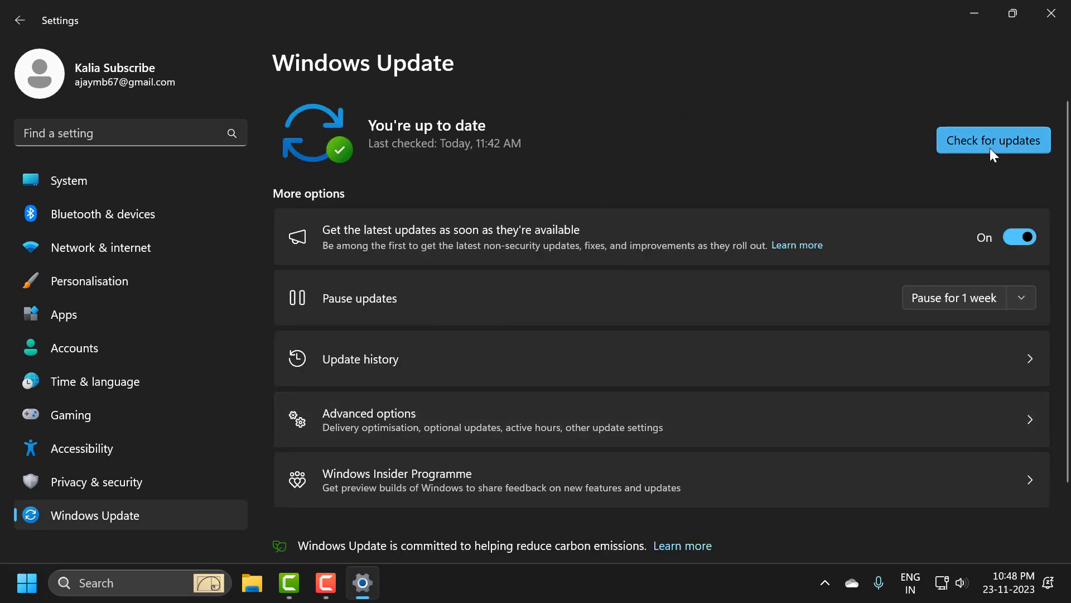
left_click(990, 149)
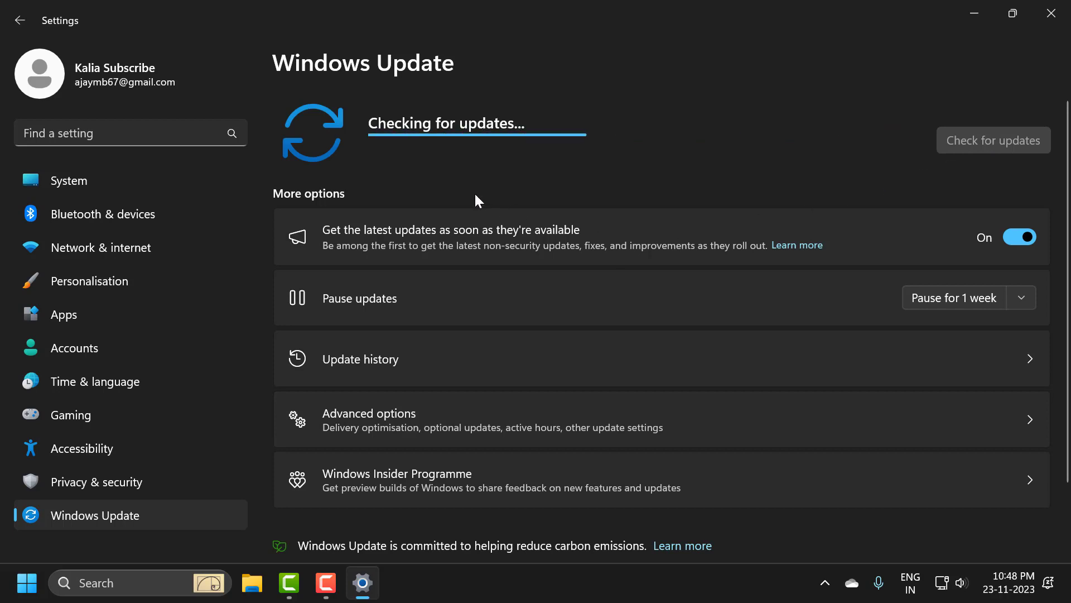